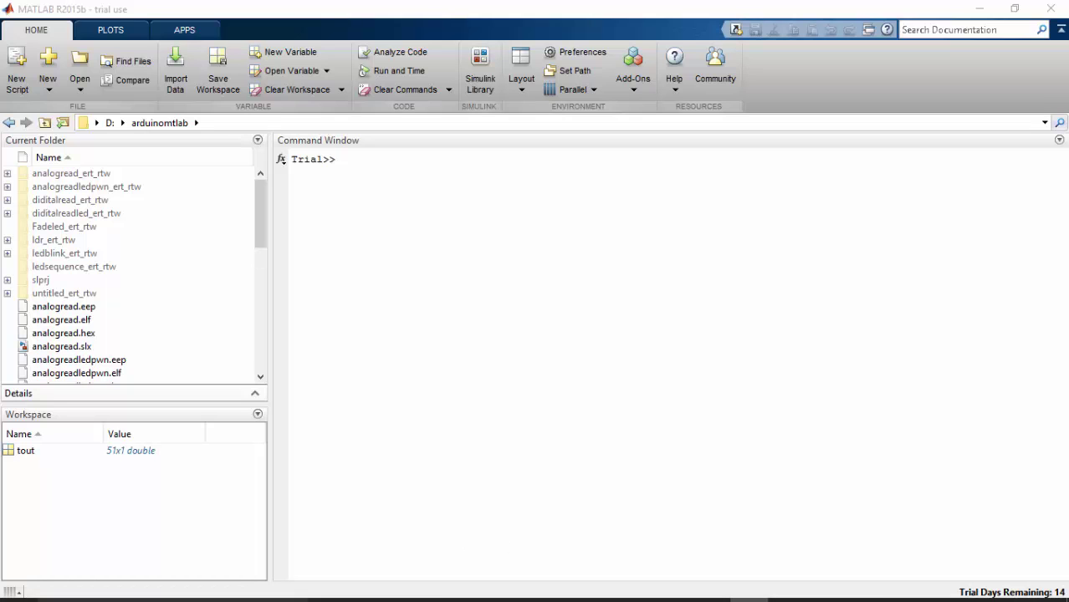
- Bring the PIRsensor.jpg wiring diagram of the PIR sensor and buzzer in front of MATLAB
{"action": "mouse_move", "coordinate": [602, 597]}
{"action": "left_click", "coordinate": [678, 589]}
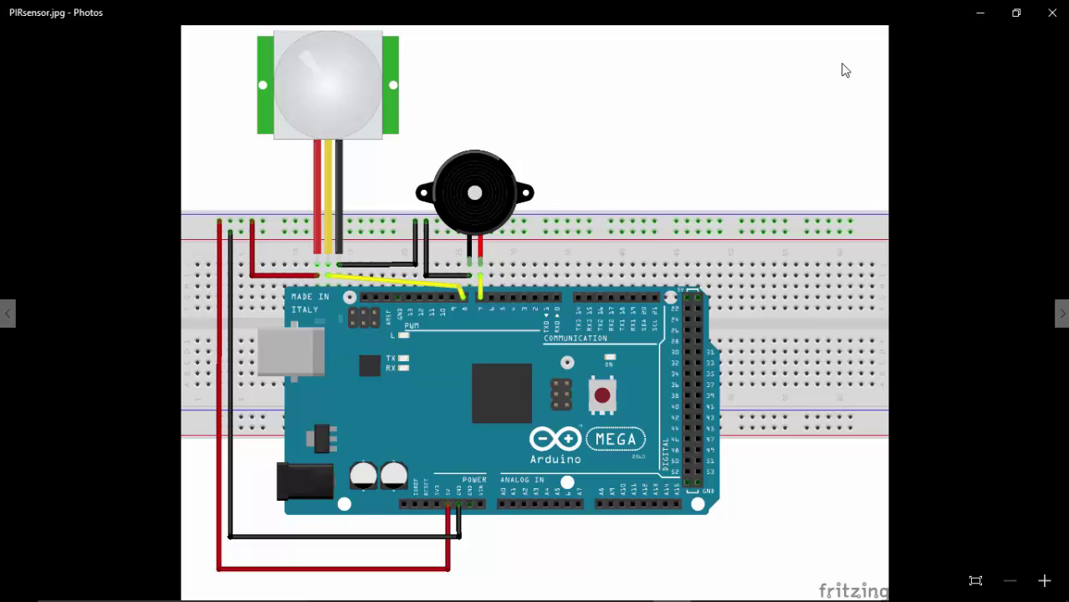
- Minimize the Photos viewer to get back to the MATLAB window
{"action": "left_click", "coordinate": [978, 15]}
{"action": "left_click", "coordinate": [598, 587]}
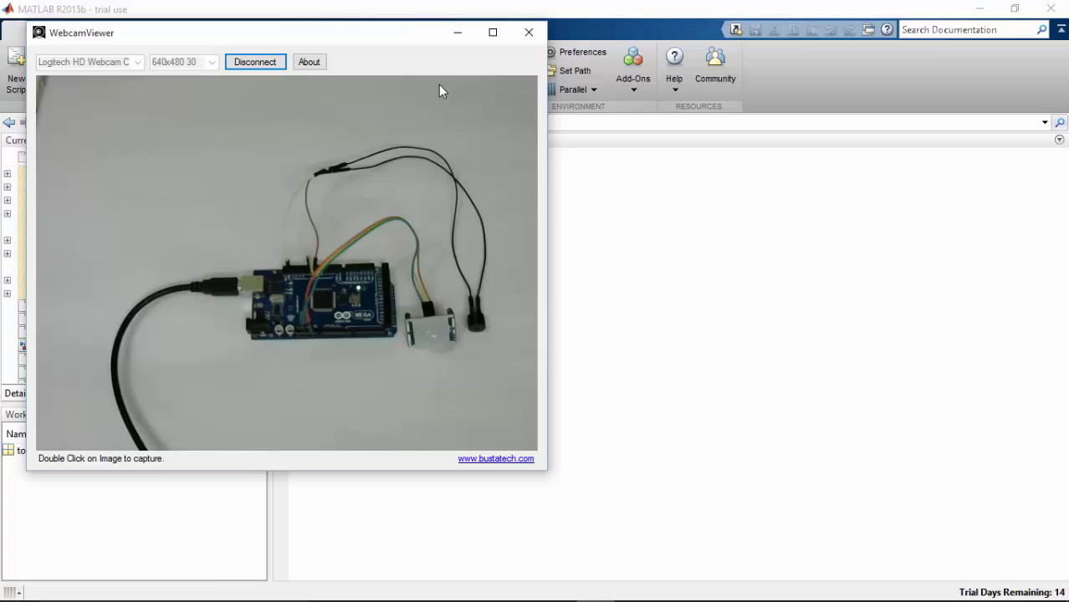
{"action": "left_click", "coordinate": [458, 37]}
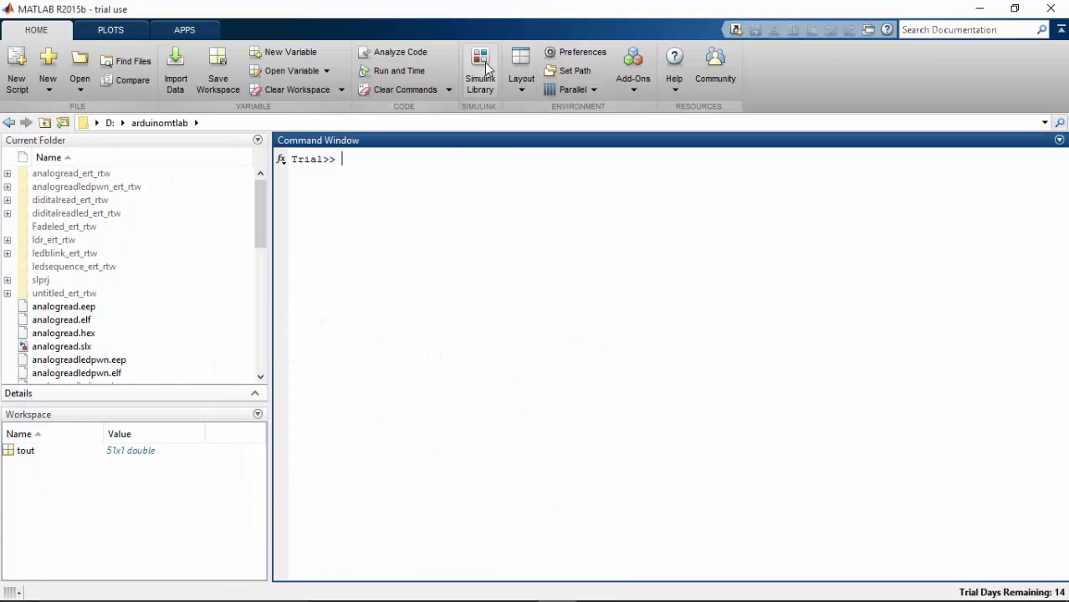
- Open the Simulink Library Browser, move it aside, and create a new blank untitled model
{"action": "left_click", "coordinate": [487, 67]}
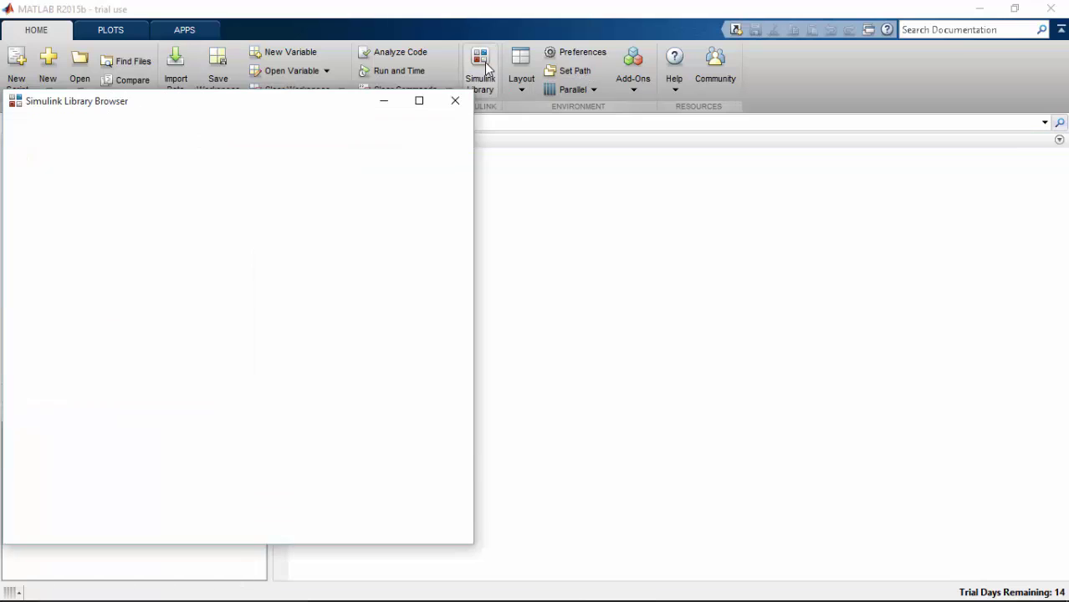
{"action": "left_click_drag", "start_coordinate": [388, 103], "coordinate": [604, 69]}
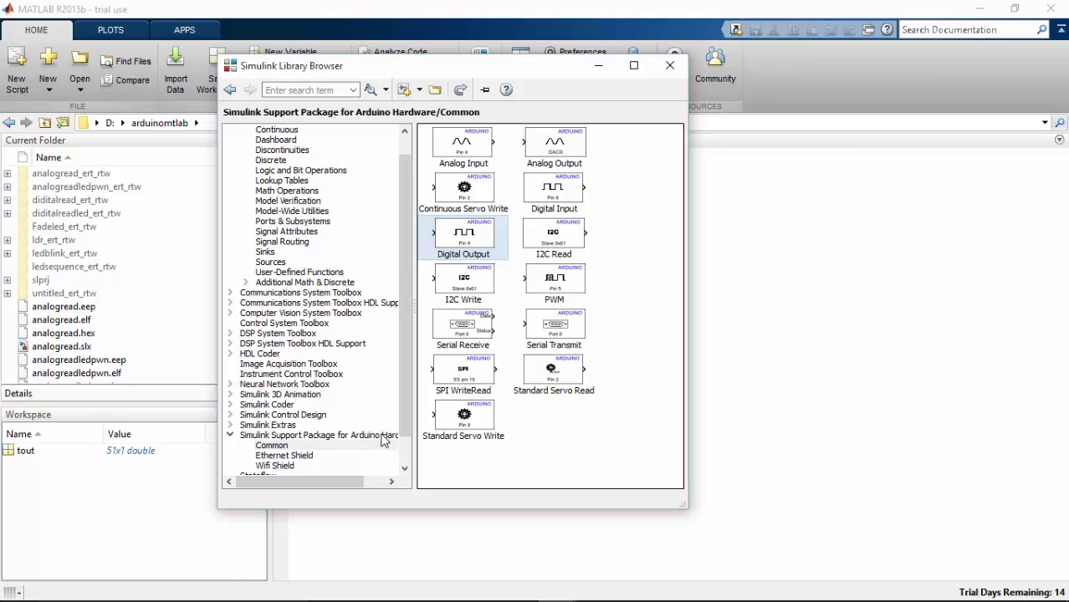
{"action": "left_click", "coordinate": [405, 90]}
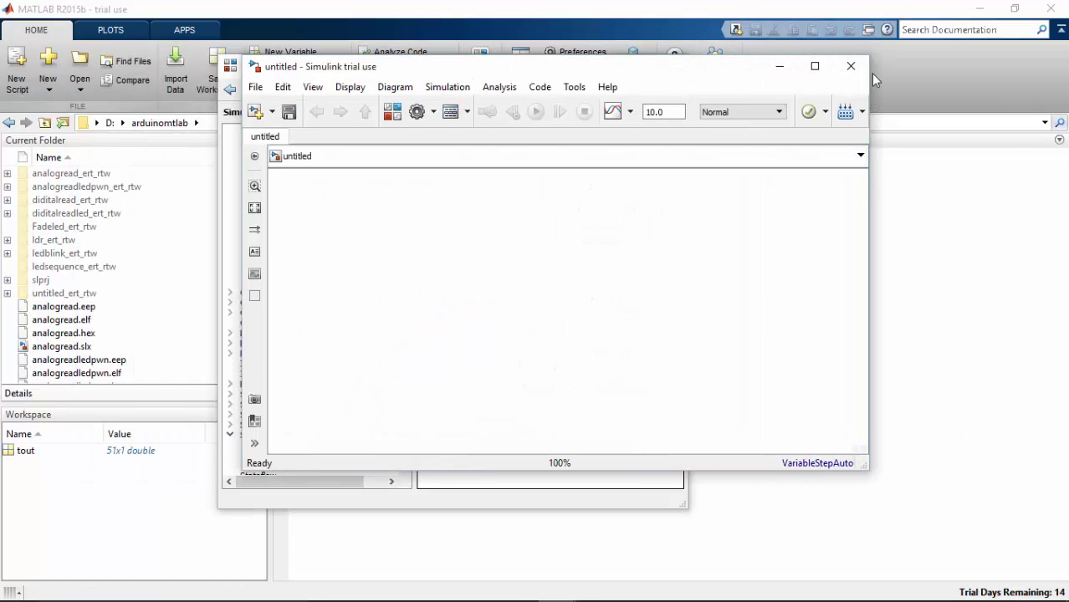
- Place the library and model side by side, then add Arduino Digital Input and Digital Output blocks
{"action": "left_click", "coordinate": [394, 86]}
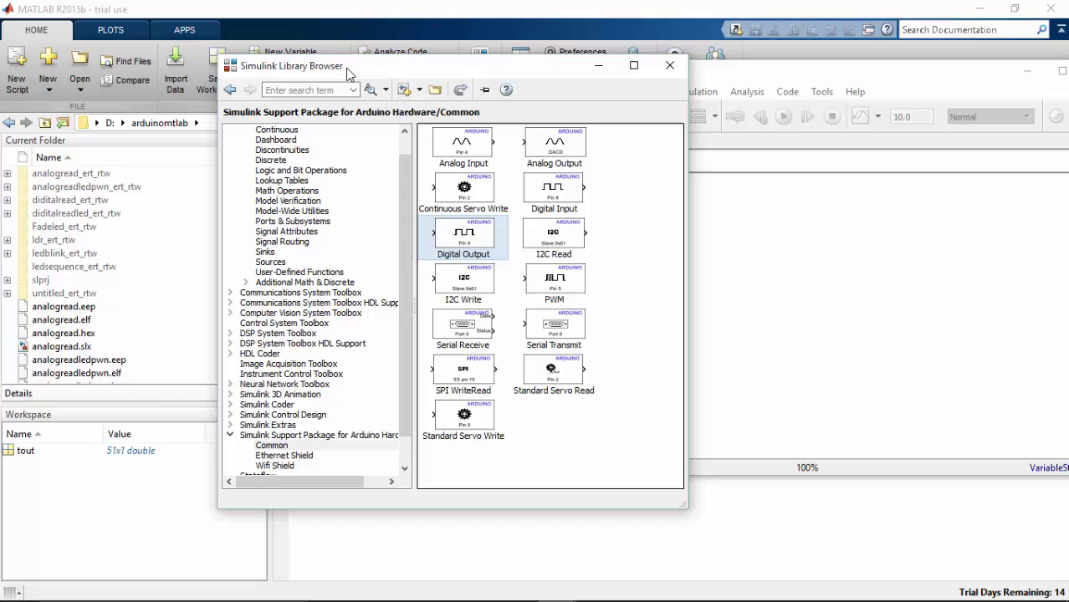
{"action": "left_click_drag", "start_coordinate": [374, 74], "coordinate": [115, 77]}
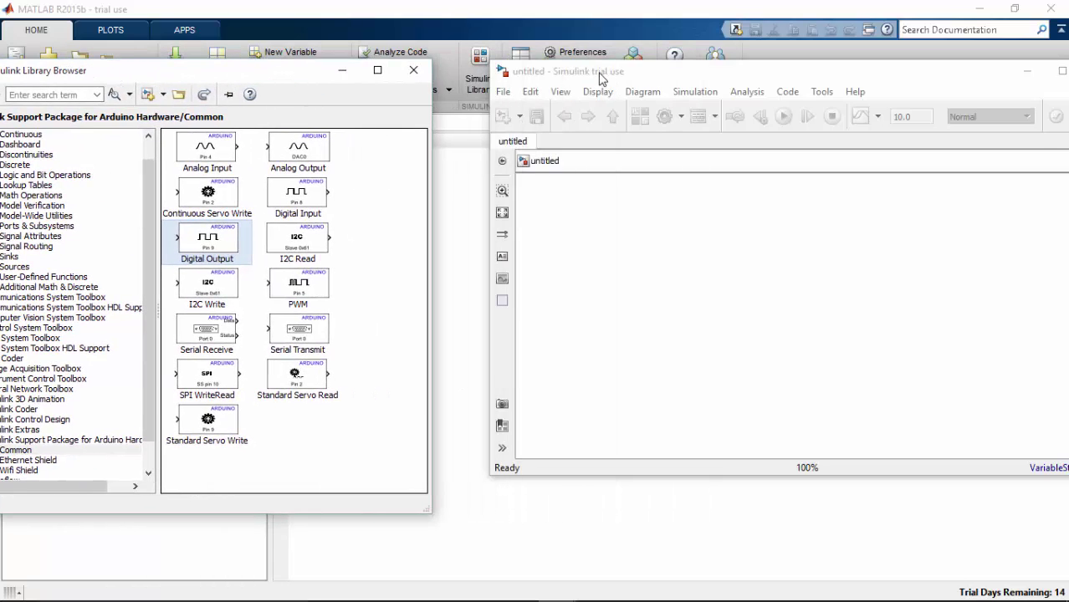
{"action": "left_click_drag", "start_coordinate": [604, 78], "coordinate": [551, 75]}
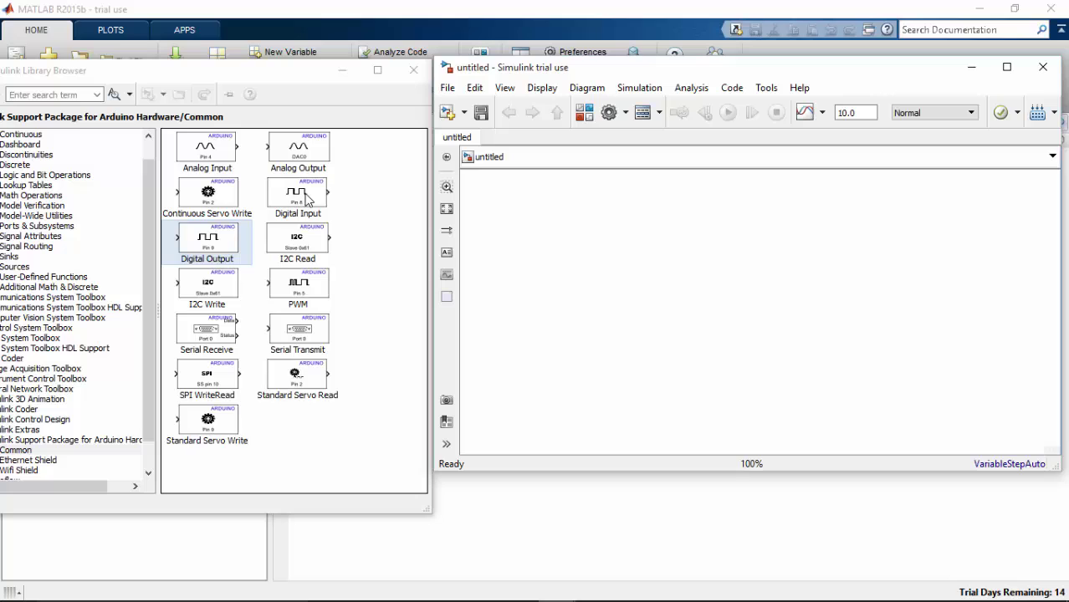
{"action": "left_click_drag", "start_coordinate": [306, 199], "coordinate": [623, 241]}
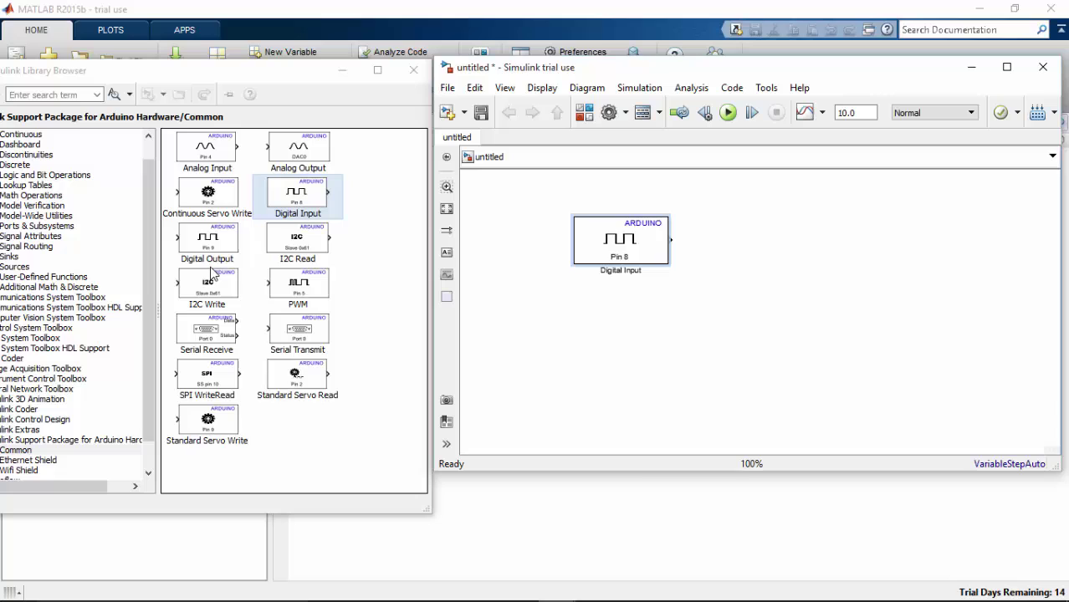
{"action": "left_click_drag", "start_coordinate": [213, 249], "coordinate": [754, 252]}
- Set the Digital Output block to pin 7 and connect Digital Input's output to it
{"action": "double_click", "coordinate": [751, 253]}
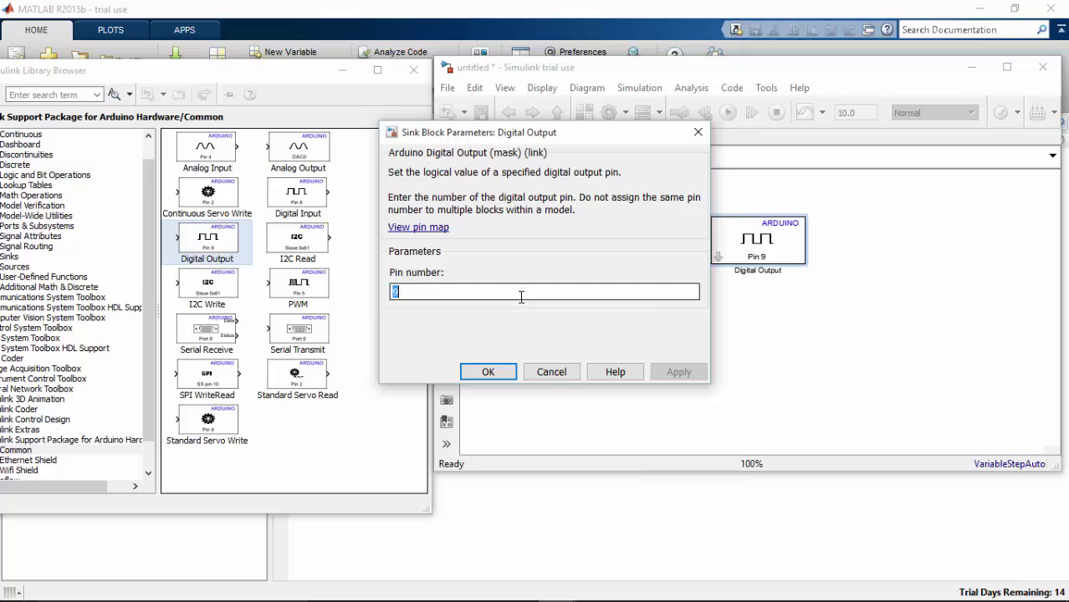
{"action": "type", "text": "7"}
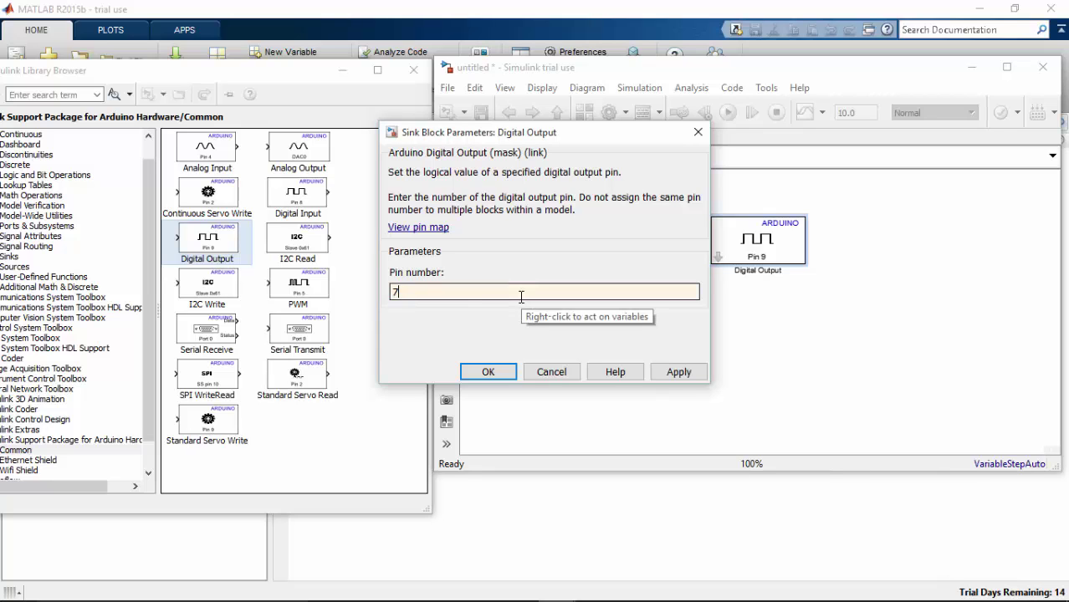
{"action": "left_click", "coordinate": [488, 371]}
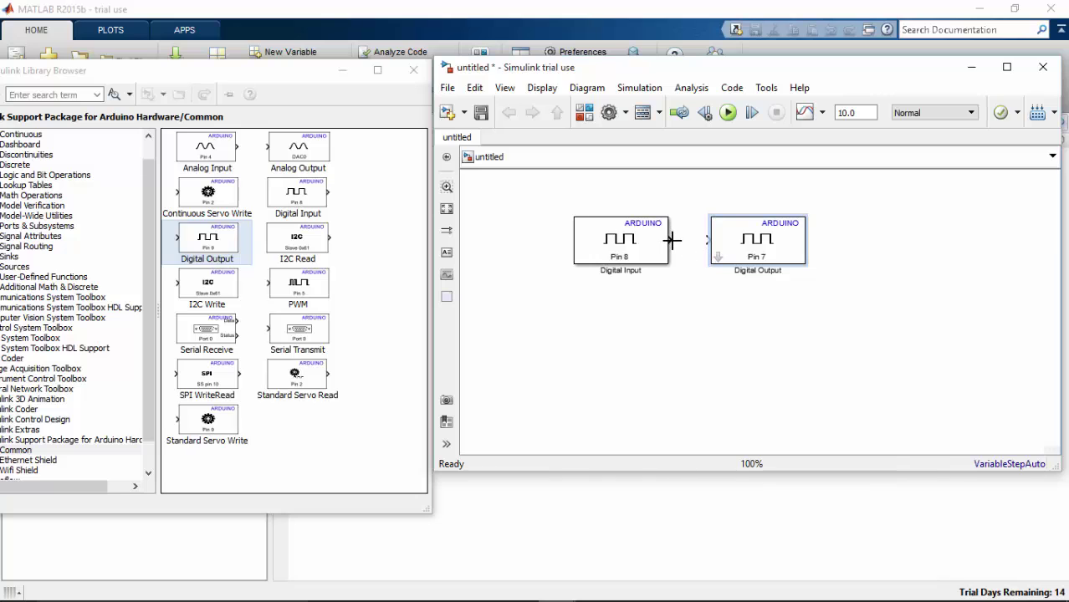
{"action": "left_click_drag", "start_coordinate": [669, 239], "coordinate": [710, 239]}
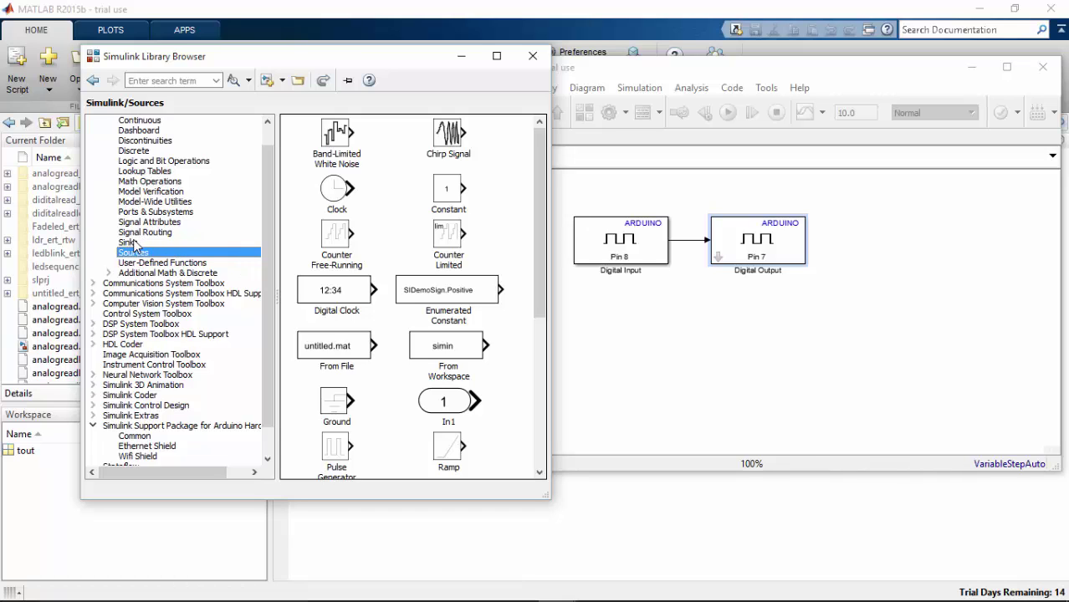
- Add a Scope block from Simulink/Sinks and confirm Digital Output remains on pin 7
{"action": "left_click", "coordinate": [129, 242]}
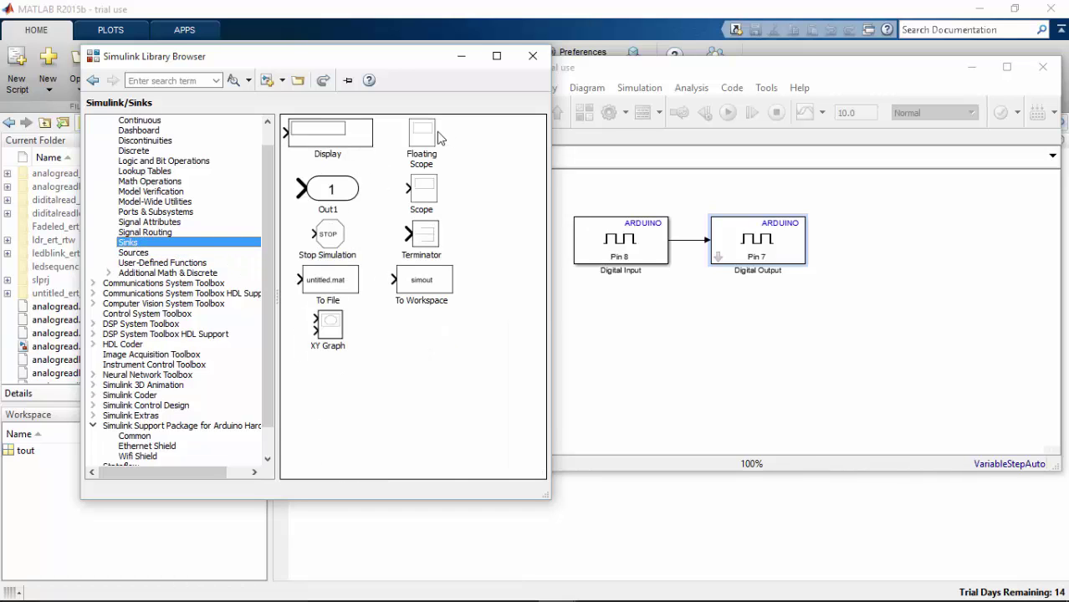
{"action": "left_click_drag", "start_coordinate": [426, 197], "coordinate": [688, 240]}
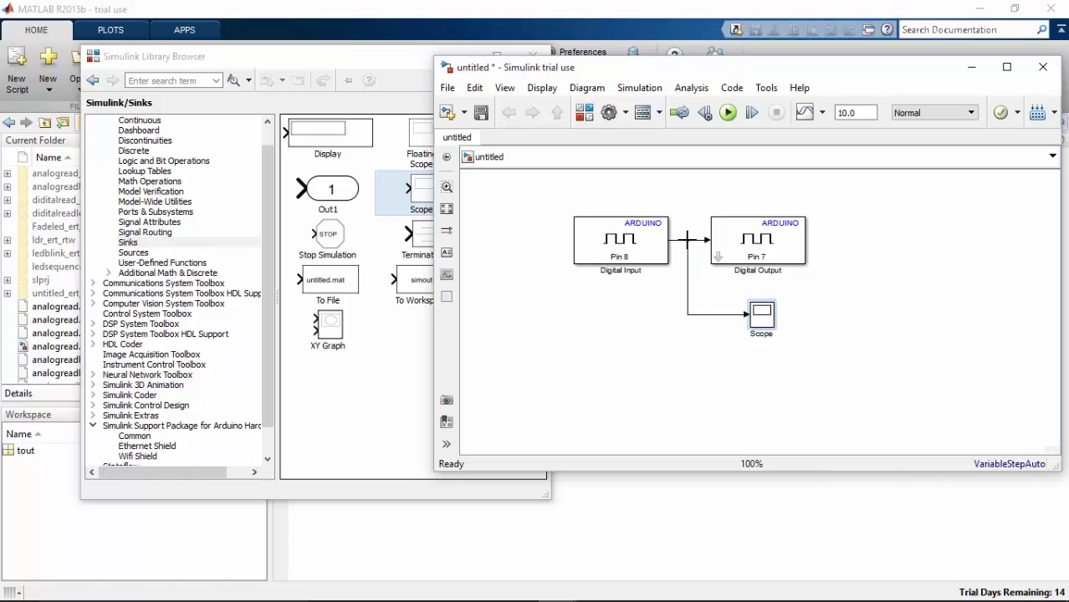
{"action": "left_click", "coordinate": [743, 244]}
{"action": "double_click", "coordinate": [759, 244]}
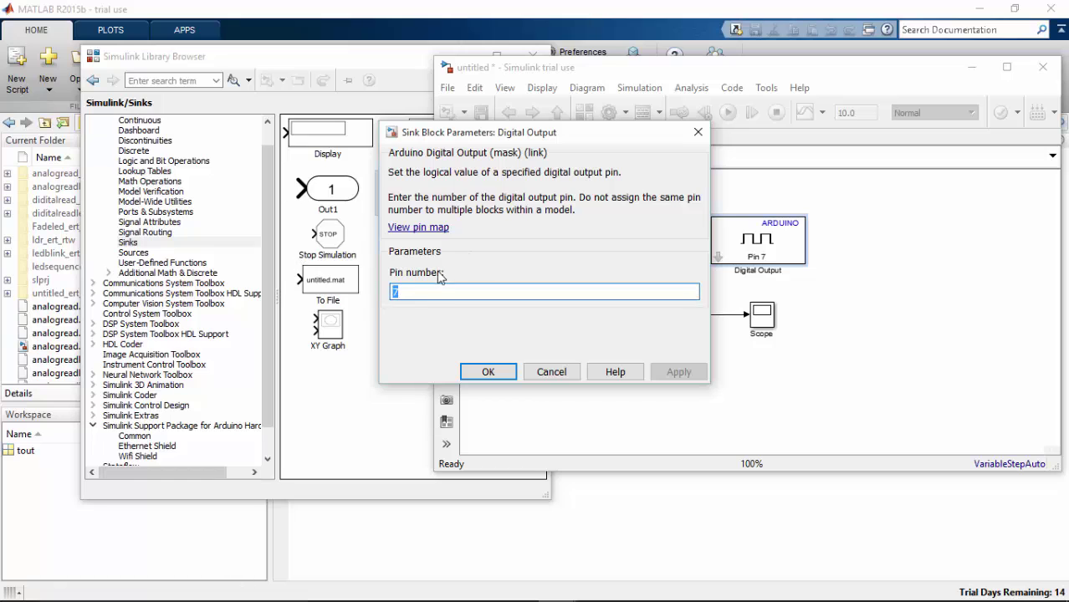
{"action": "left_click", "coordinate": [487, 371]}
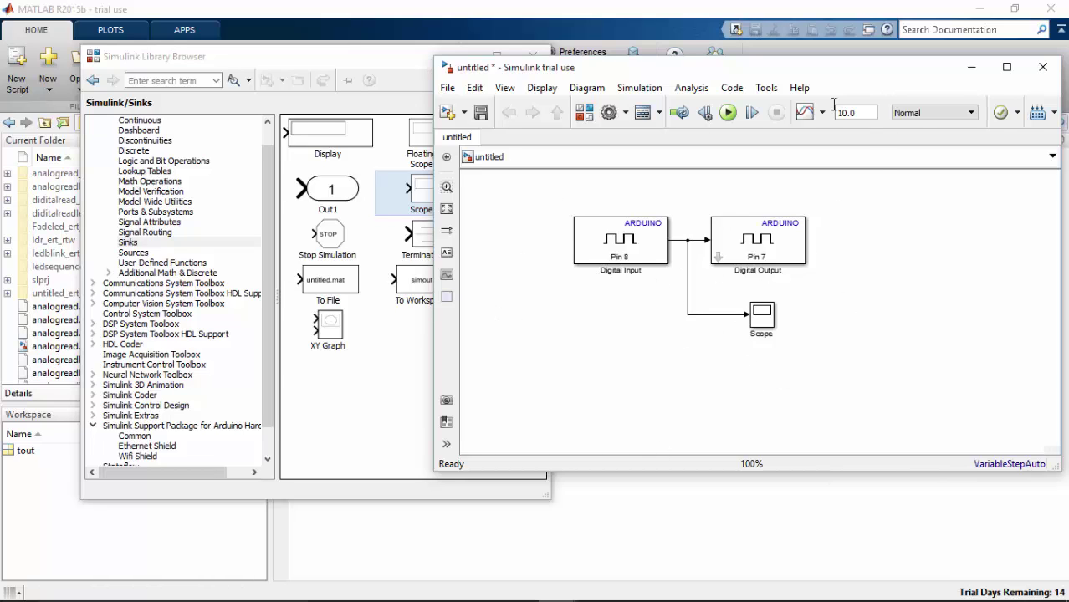
- Switch the simulation mode to External and replace the 10.0 stop time with inf
{"action": "left_click", "coordinate": [926, 119]}
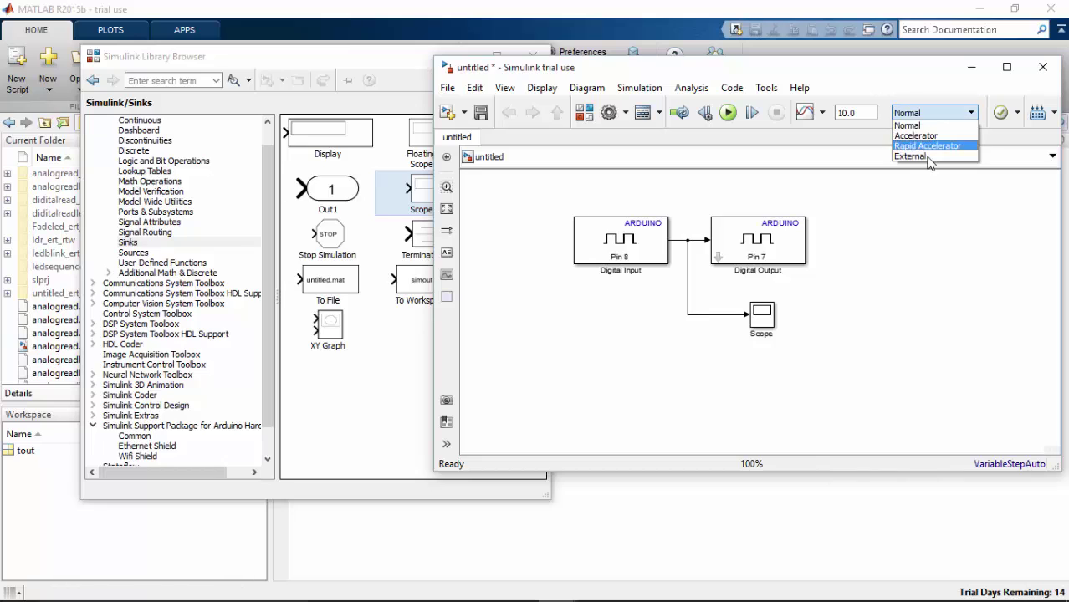
{"action": "left_click", "coordinate": [914, 156]}
{"action": "double_click", "coordinate": [785, 111]}
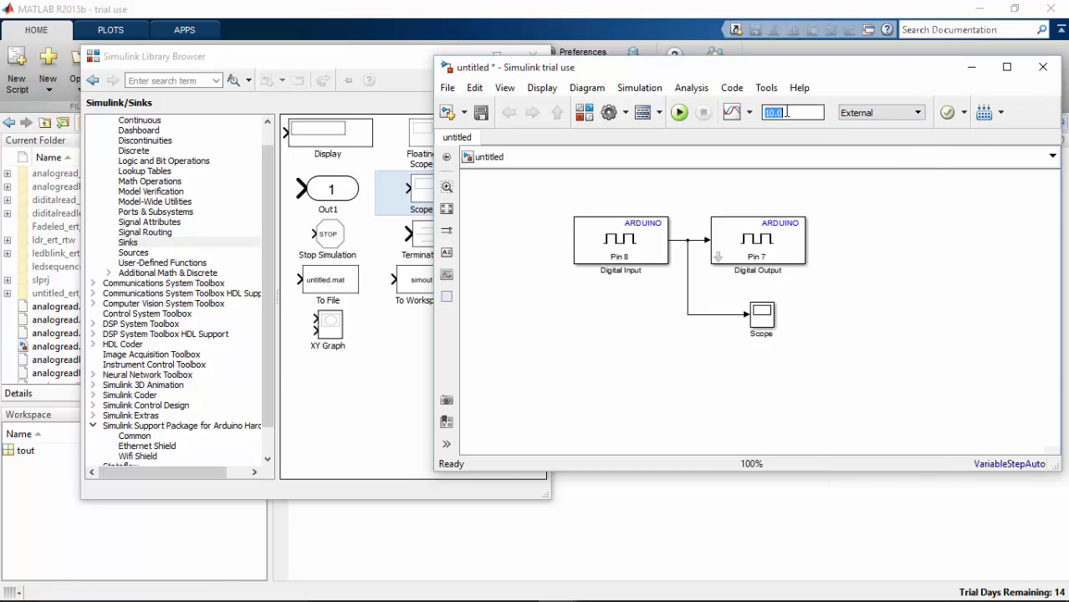
{"action": "key", "text": "BackSpace"}
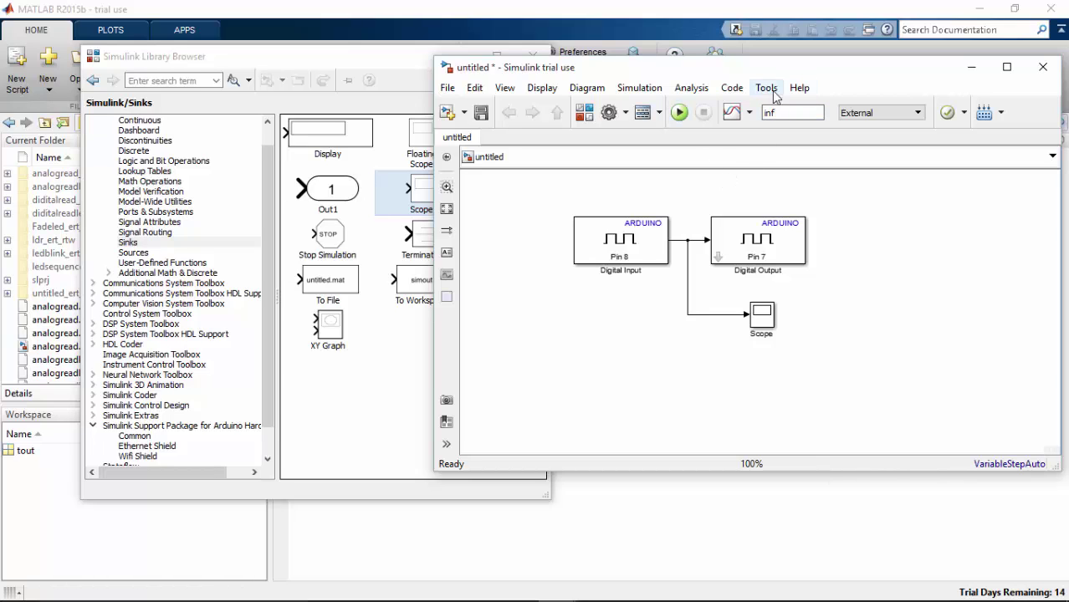
{"action": "left_click", "coordinate": [767, 88]}
- Prepare the model to run on target hardware with Arduino Mega 2560 as the board
{"action": "mouse_move", "coordinate": [802, 173]}
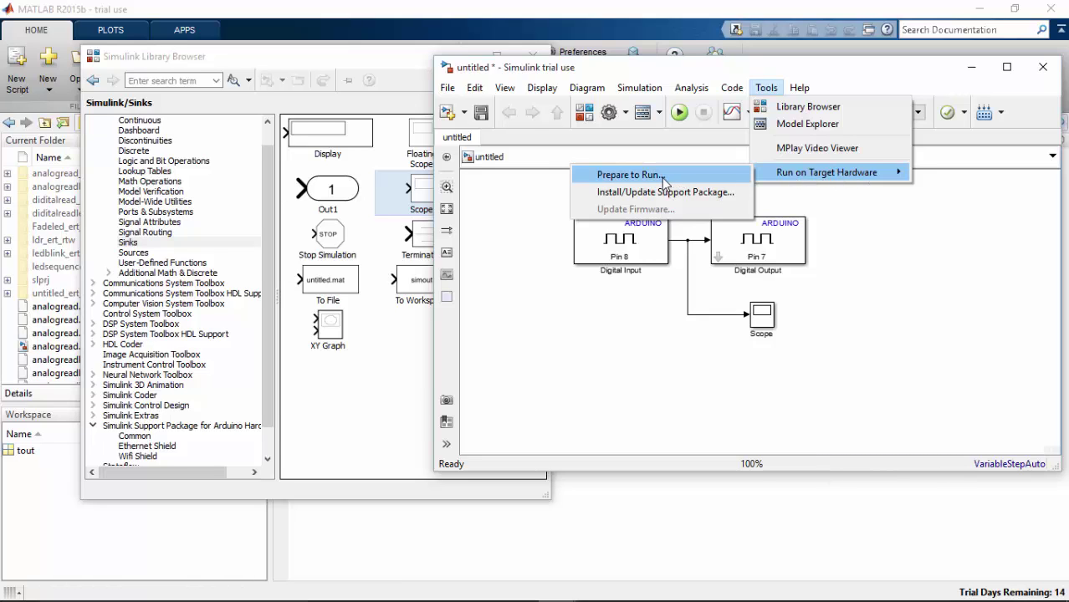
{"action": "left_click", "coordinate": [629, 175]}
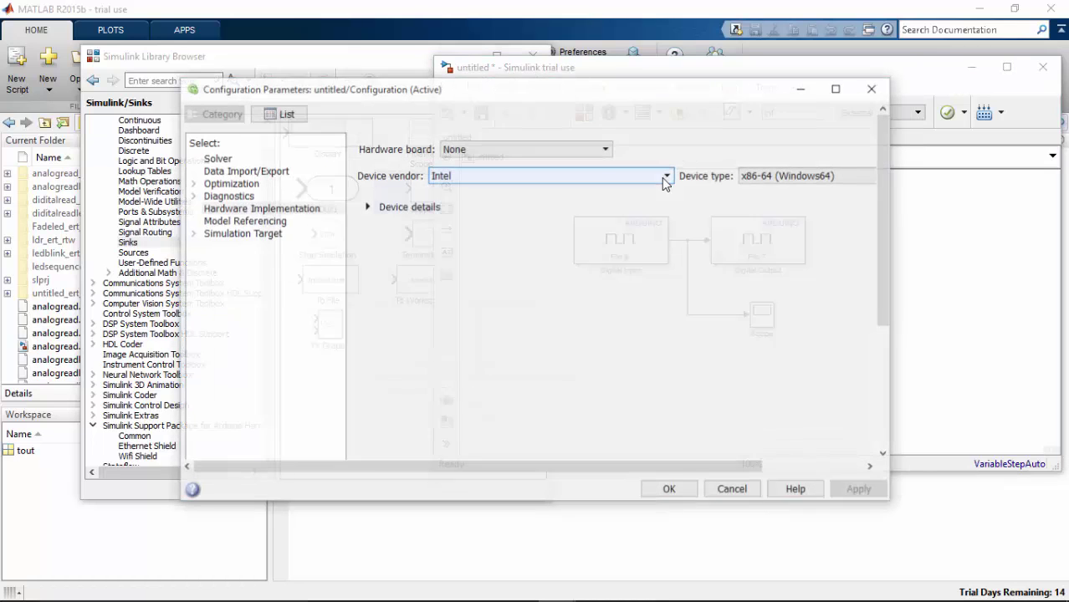
{"action": "left_click", "coordinate": [531, 154]}
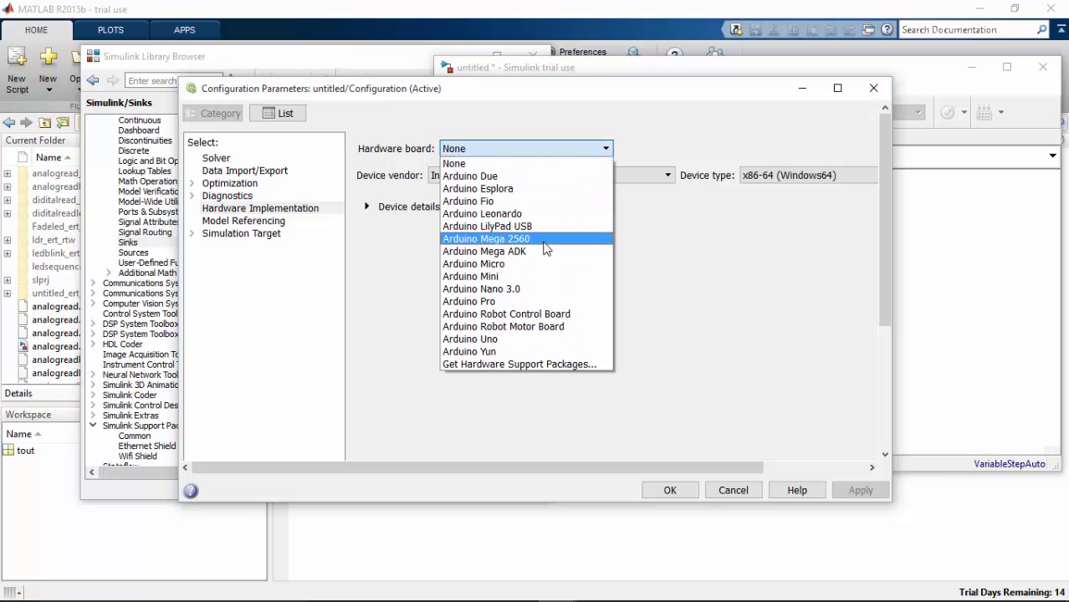
{"action": "left_click", "coordinate": [544, 241]}
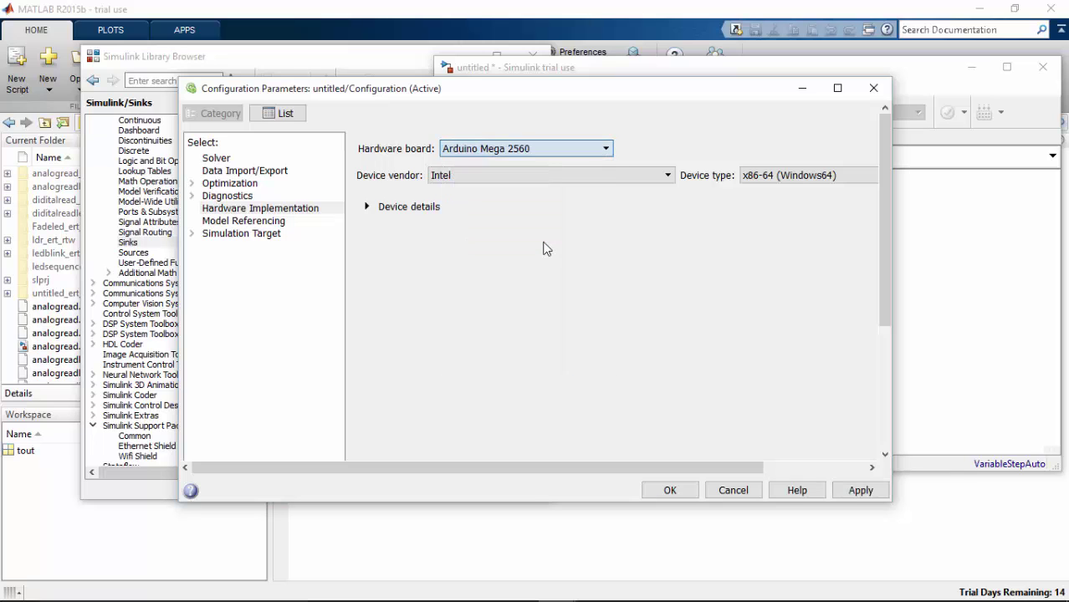
{"action": "left_click", "coordinate": [670, 491]}
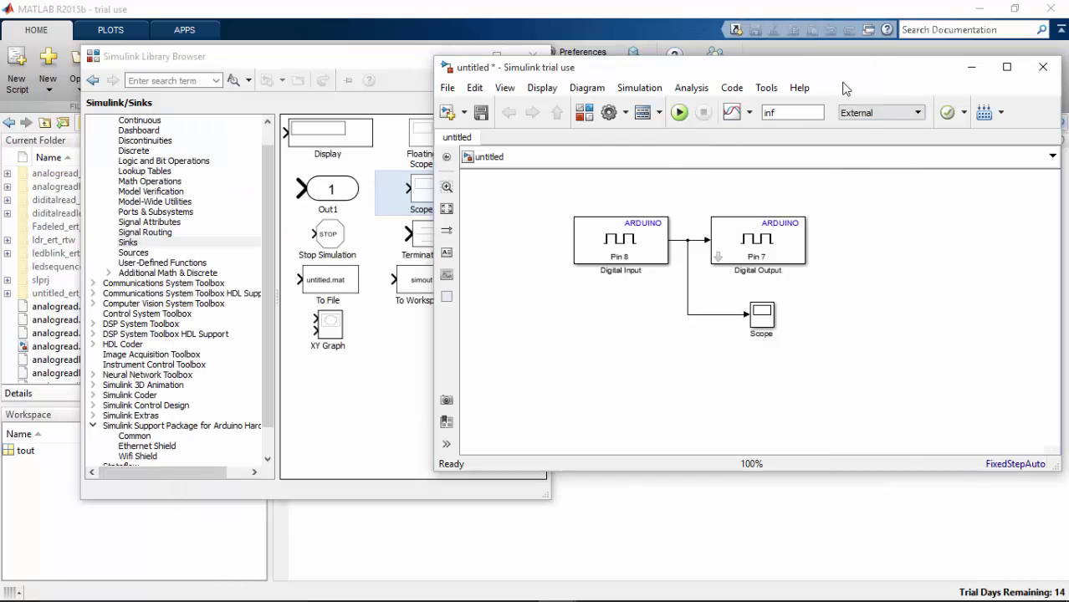
- Move the model window left and down, keeping External as the simulation mode
{"action": "left_click_drag", "start_coordinate": [844, 79], "coordinate": [663, 101]}
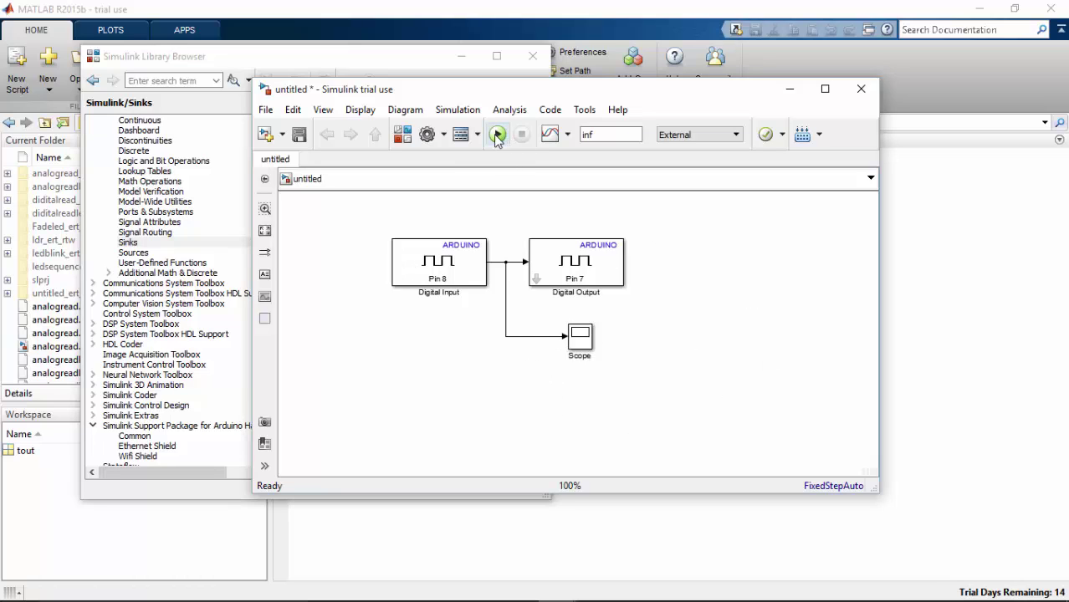
{"action": "left_click", "coordinate": [719, 138]}
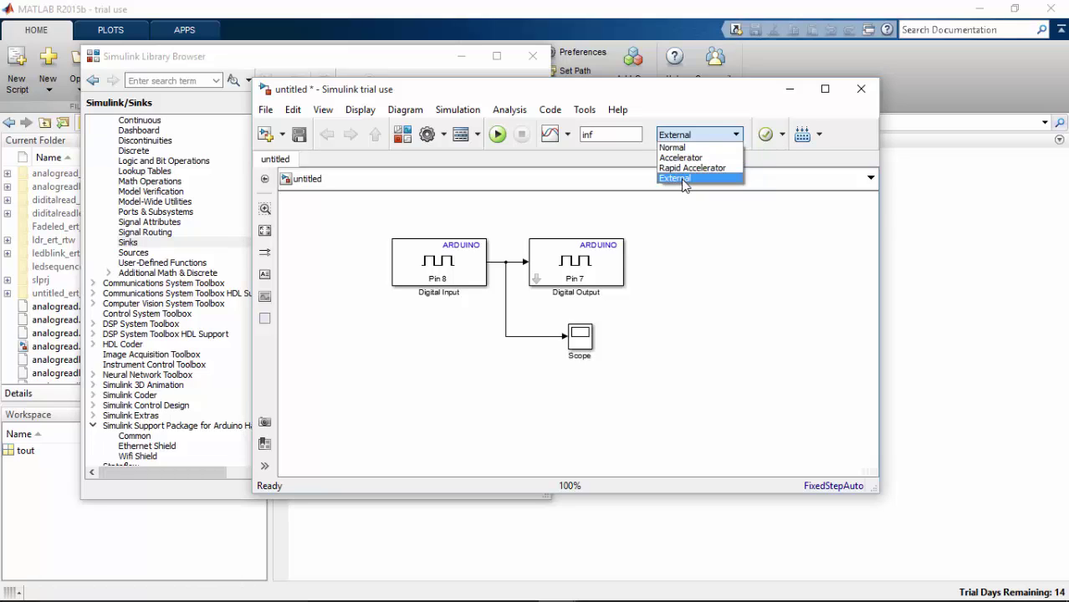
{"action": "left_click", "coordinate": [683, 180]}
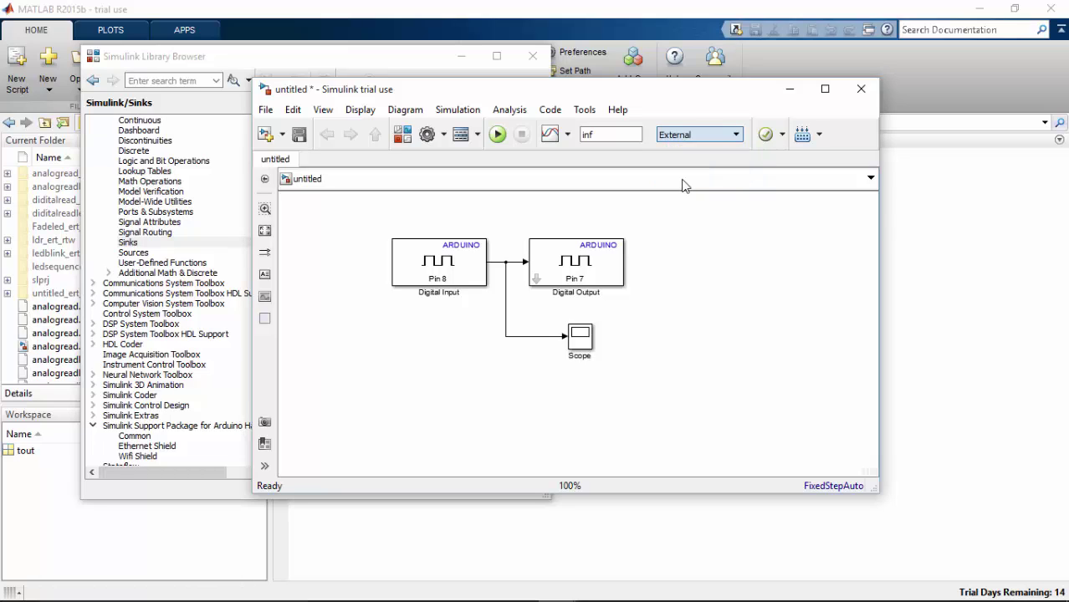
- Run the model on the Arduino Mega 2560 and open the Scope plot of the pin 8 signal
{"action": "left_click", "coordinate": [498, 137]}
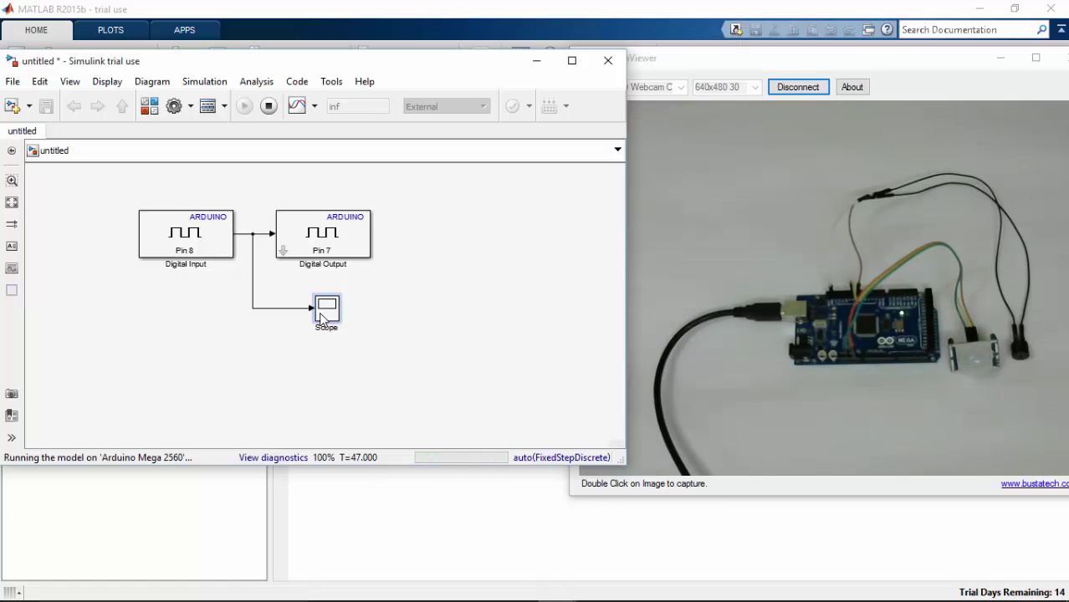
{"action": "double_click", "coordinate": [323, 312]}
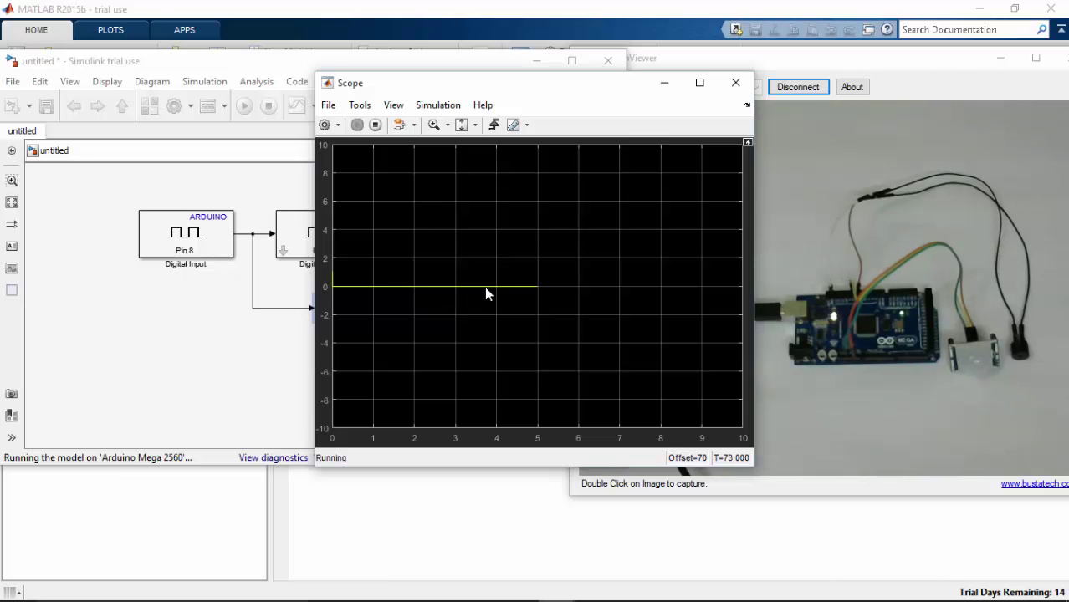
- Close the Scope plot and stop the model running on the Arduino board
{"action": "left_click", "coordinate": [735, 83]}
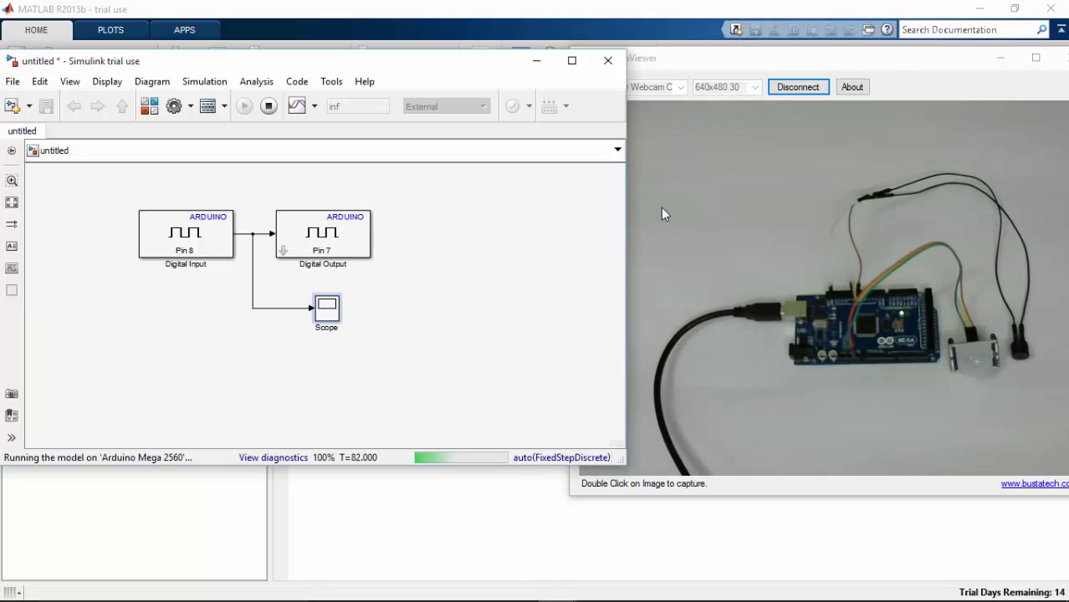
{"action": "left_click", "coordinate": [268, 108]}
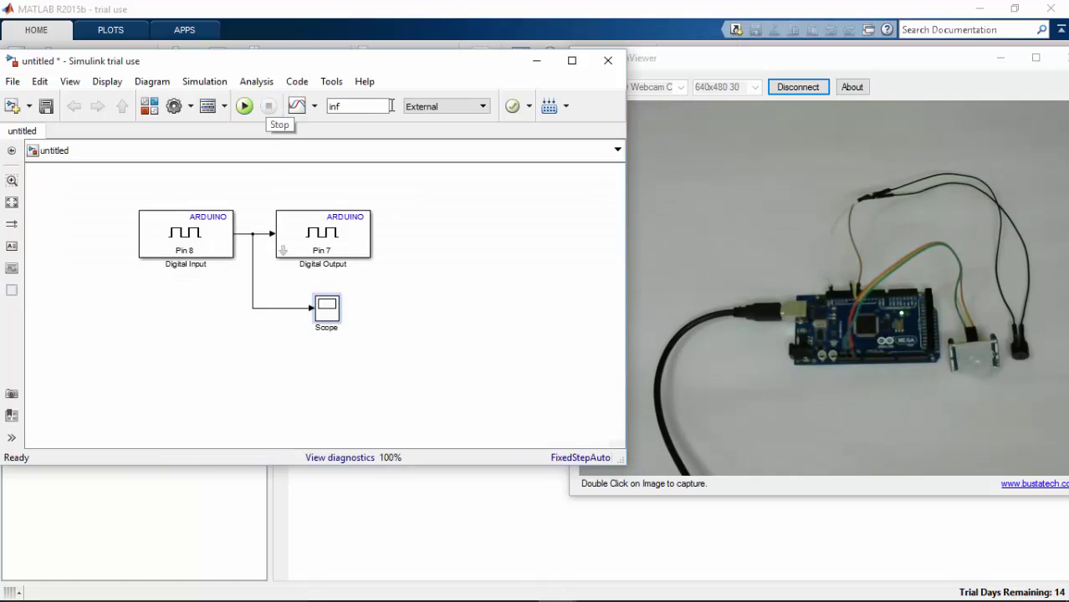
- Build and deploy the pin 8 input to pin 7 output model to the Arduino Mega 2560
{"action": "left_click", "coordinate": [549, 109]}
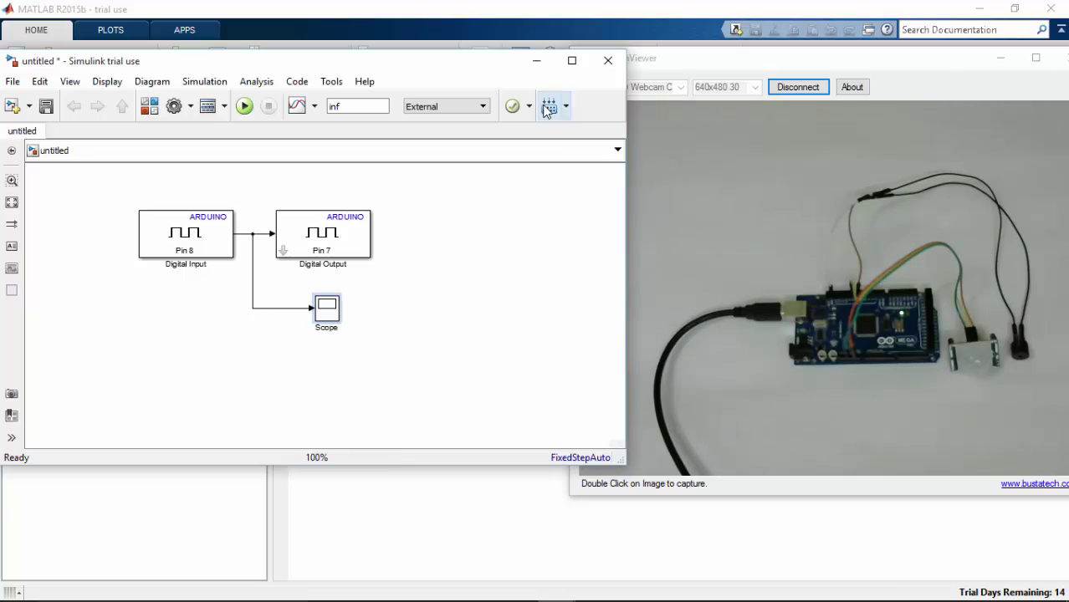